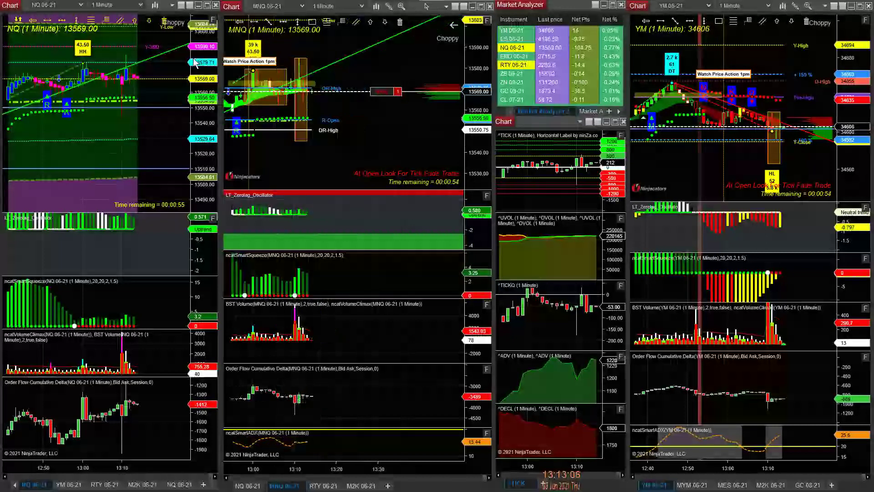
Rescale the NQ, MNQ and YM price axes, settling MNQ around 13530–13590 and YM showing Y-High
drag(195, 63, 199, 68)
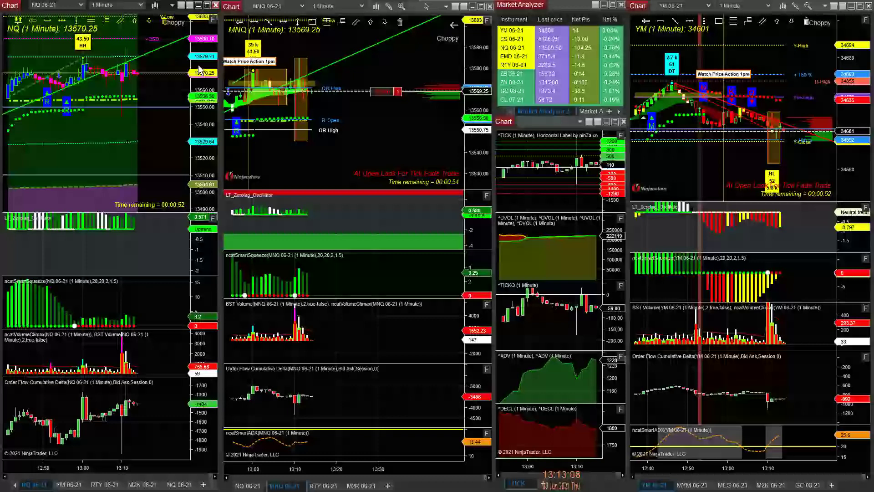
drag(199, 68, 200, 70)
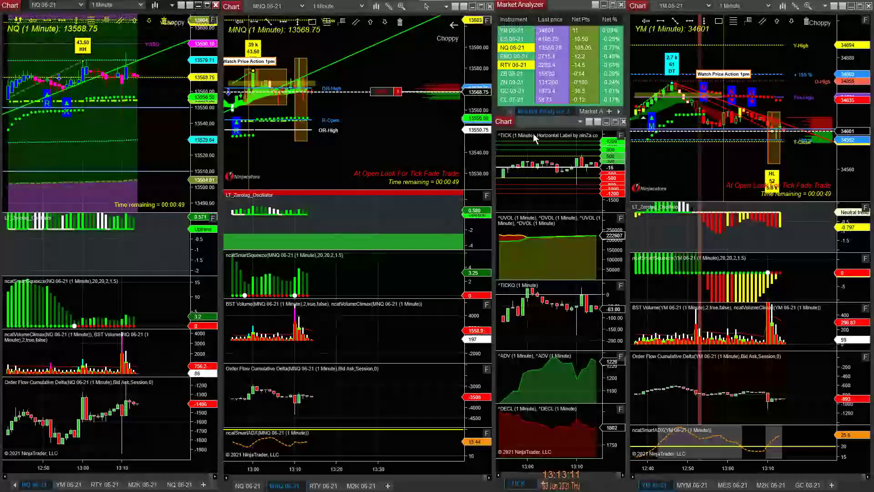
mouse_move(468, 69)
mouse_down()
mouse_move(472, 42)
mouse_move(473, 53)
mouse_up()
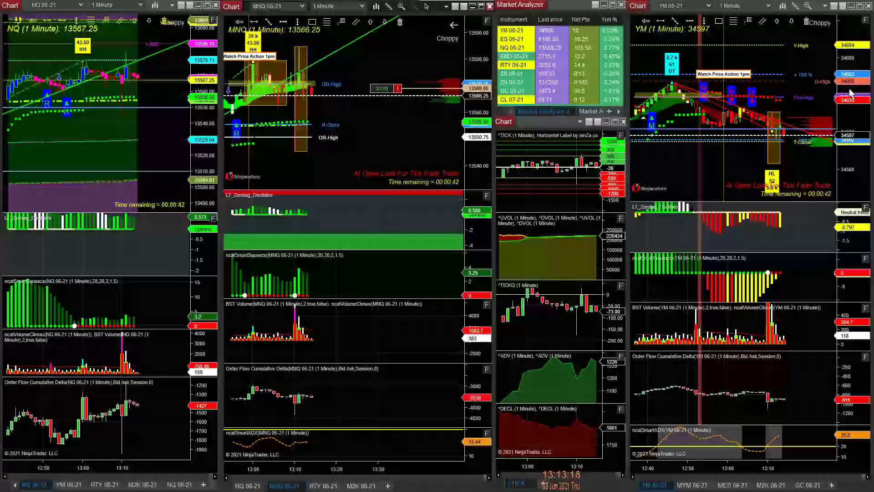
drag(849, 92, 851, 109)
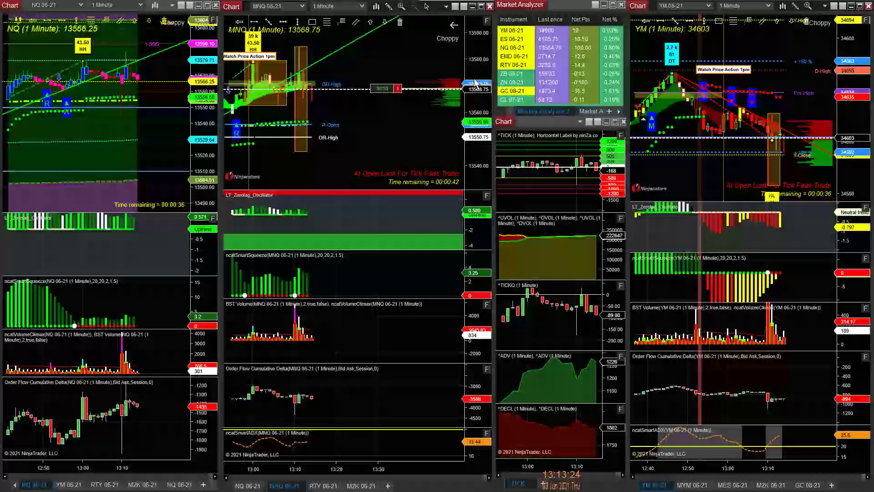
drag(474, 82, 475, 101)
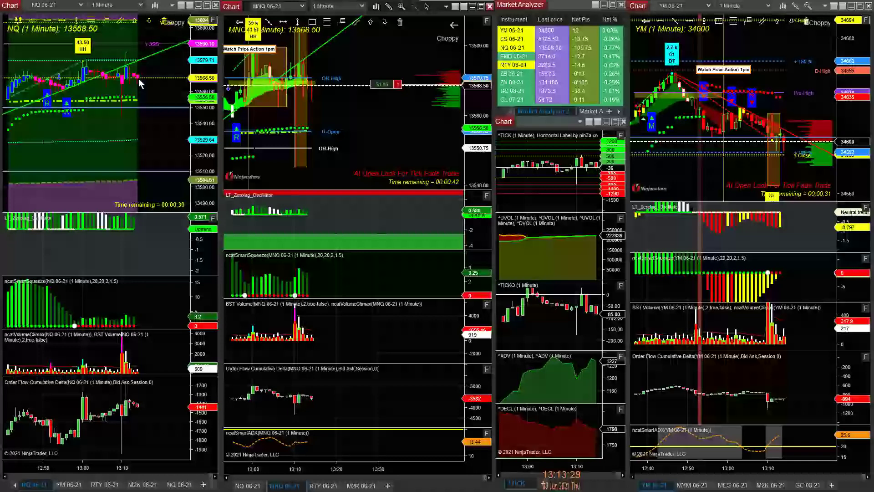
drag(837, 111, 851, 101)
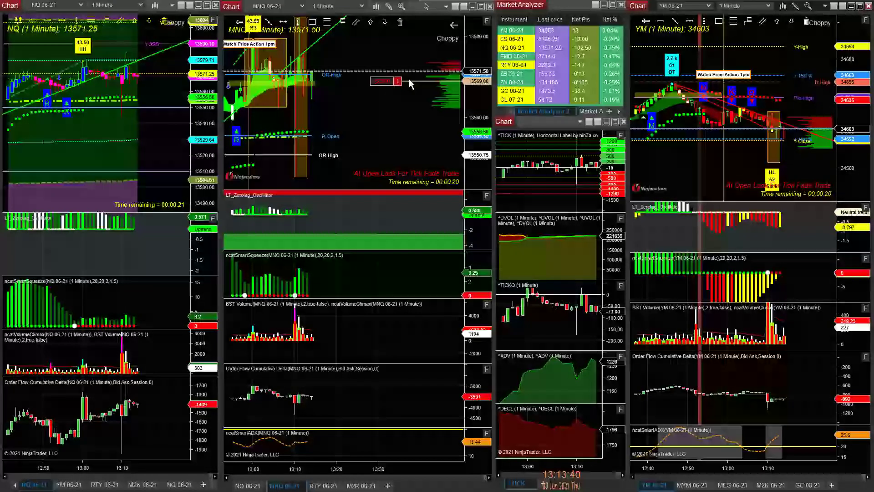
drag(476, 118, 472, 182)
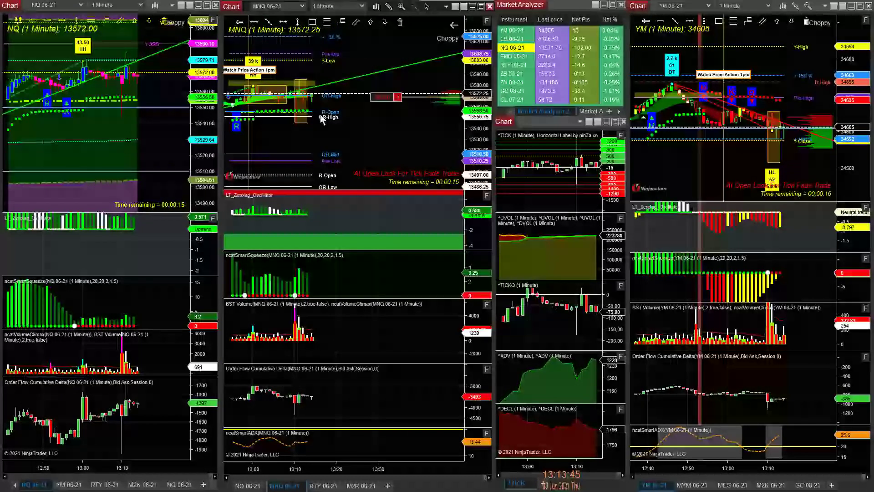
drag(473, 109, 472, 91)
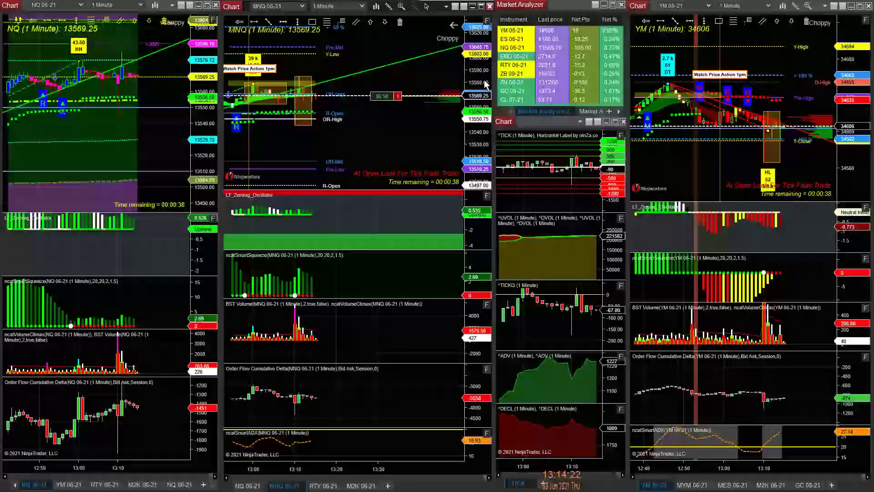
drag(486, 83, 473, 45)
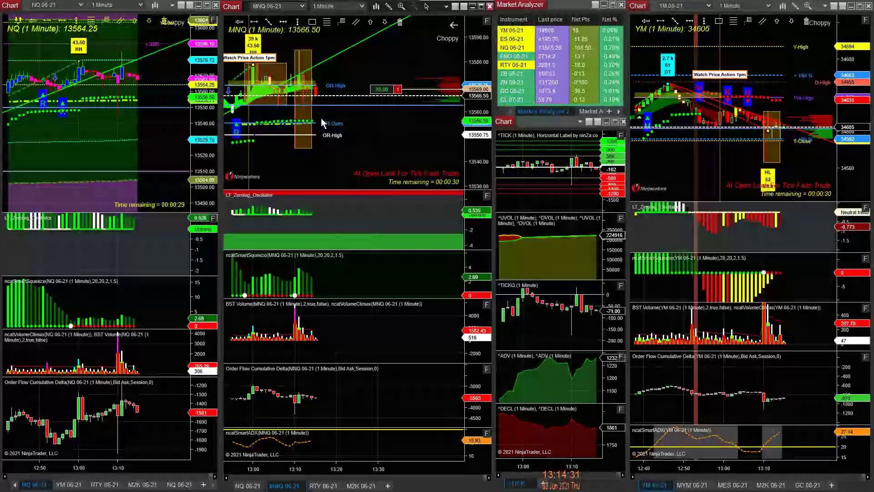
Show NQ 06-21 in the middle chart, stretch its price scale, then switch back to MNQ 06-21
click(239, 486)
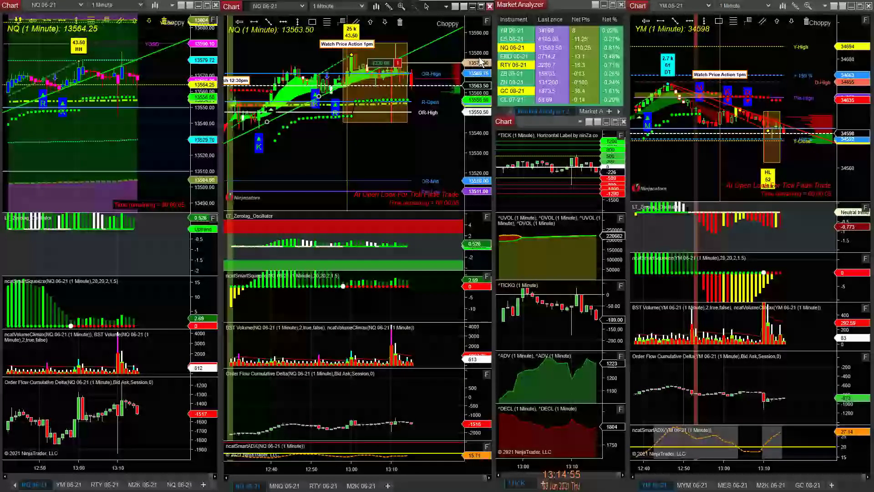
drag(480, 62, 480, 73)
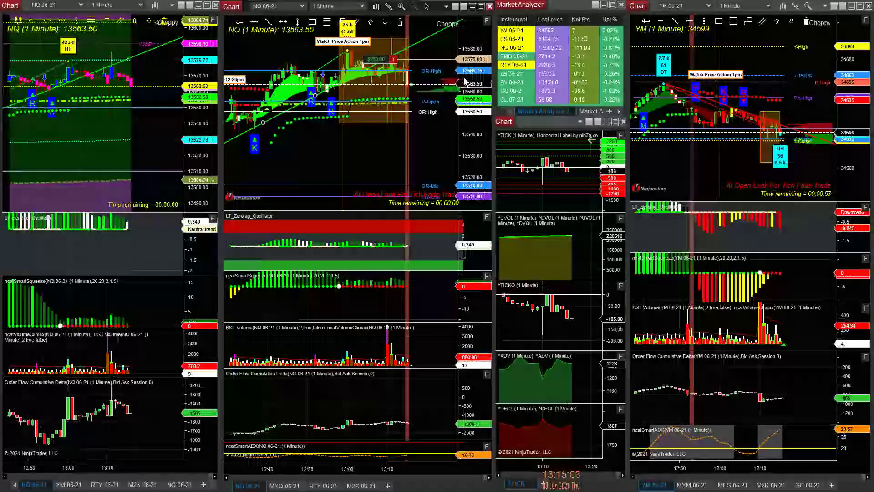
mouse_move(465, 81)
mouse_down()
mouse_move(473, 44)
mouse_move(465, 76)
mouse_up()
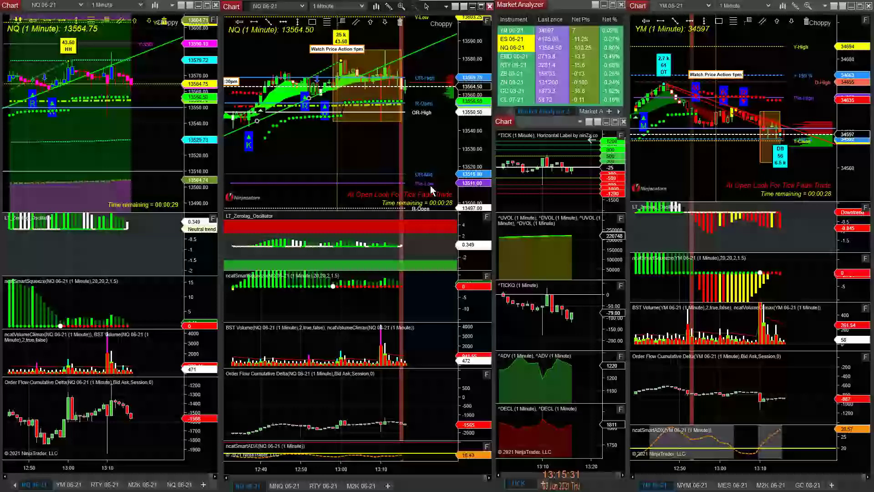
key(ctrl+Tab)
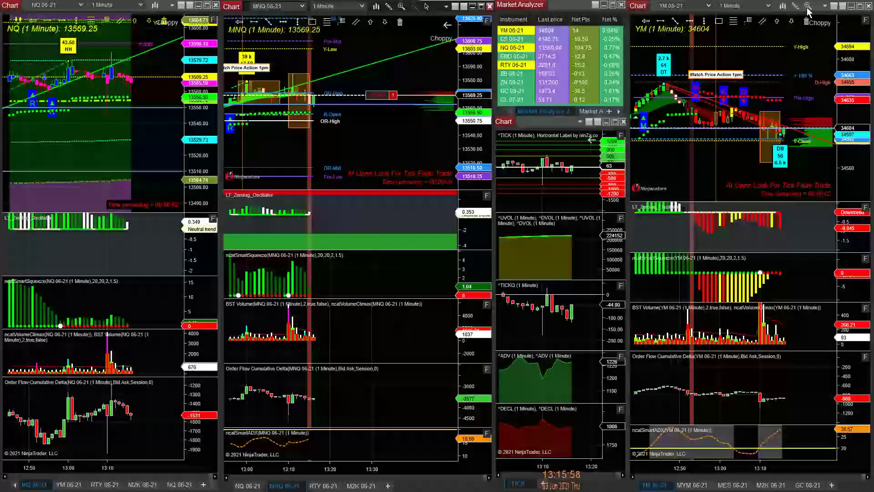
Maximize the YM chart, then compress and re-tighten its price scale around recent bars
click(858, 7)
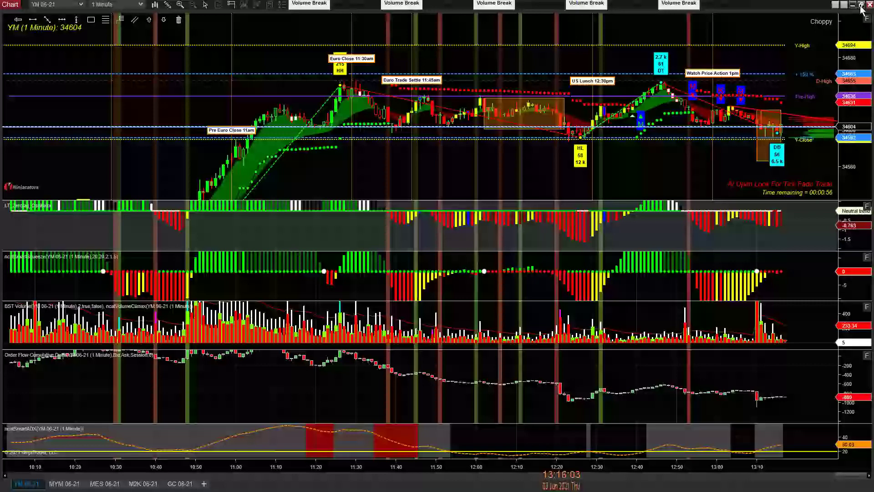
drag(851, 137, 852, 188)
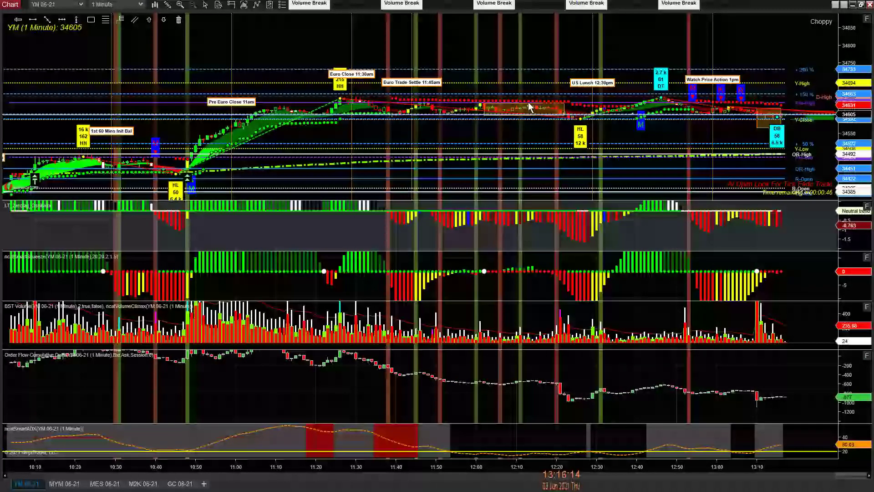
drag(854, 95, 854, 68)
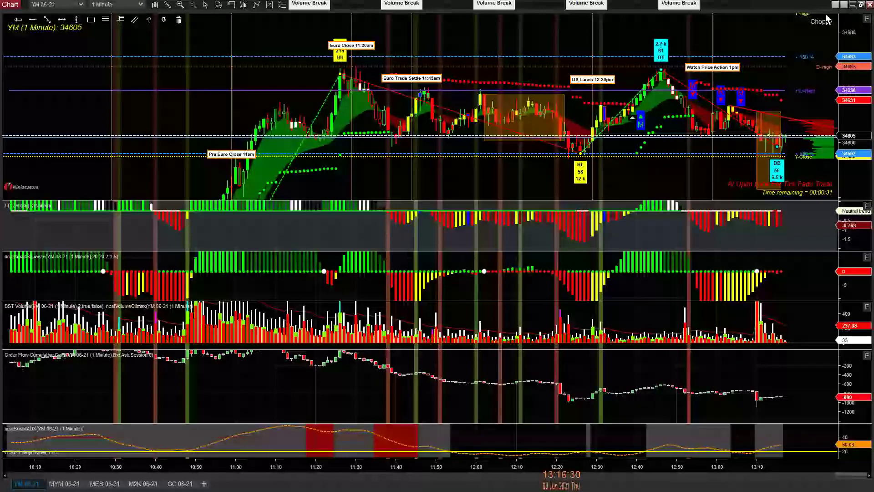
Restore the YM chart to its tile and stretch the MNQ chart's price scale
click(862, 5)
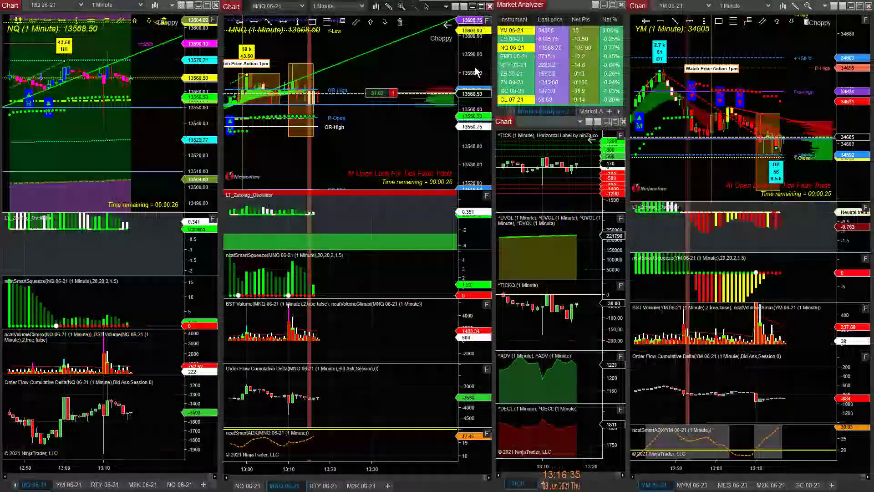
drag(476, 72, 473, 75)
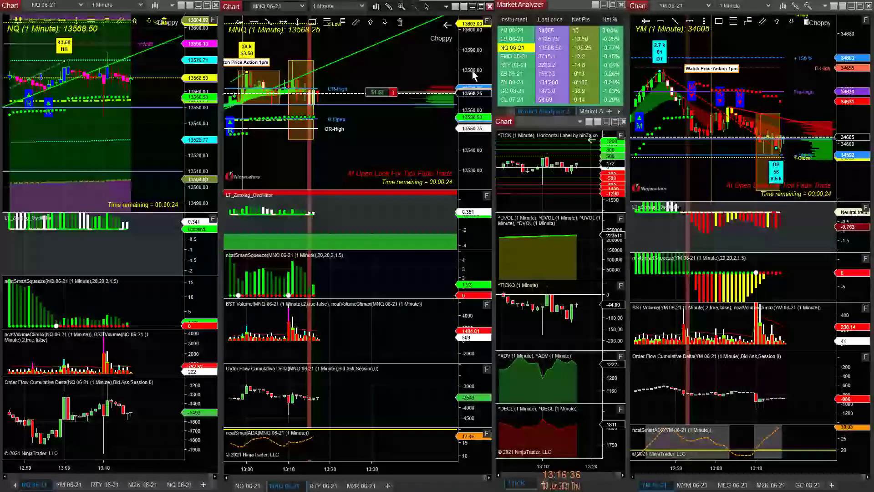
drag(473, 76, 463, 82)
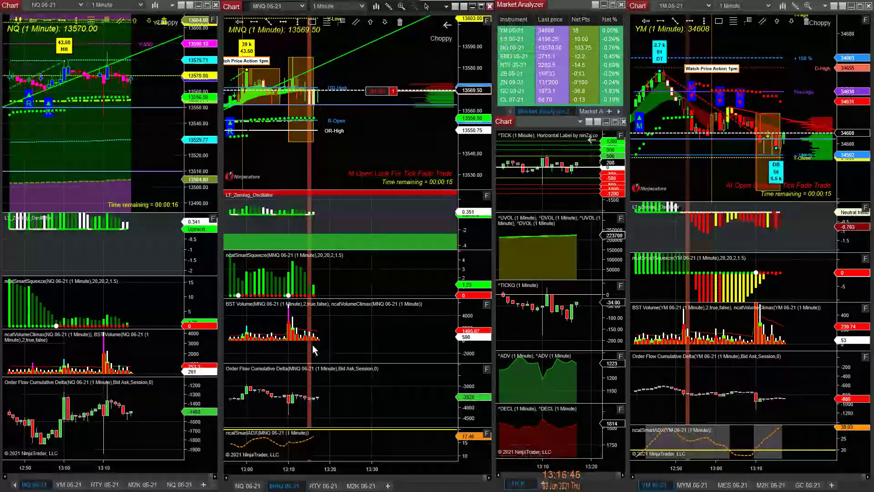
Auto-scale the MNQ Order Flow panel and settle the MNQ price scale at about 13540–13580
scroll(347, 296, down, 2)
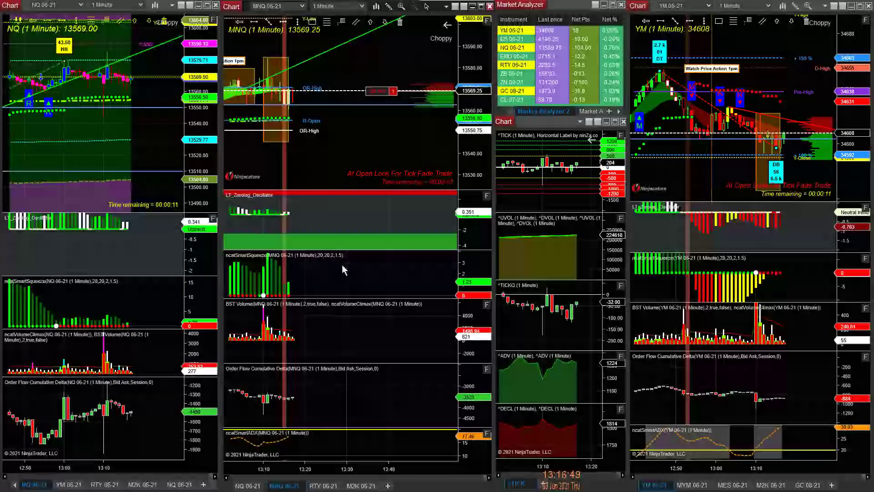
click(486, 370)
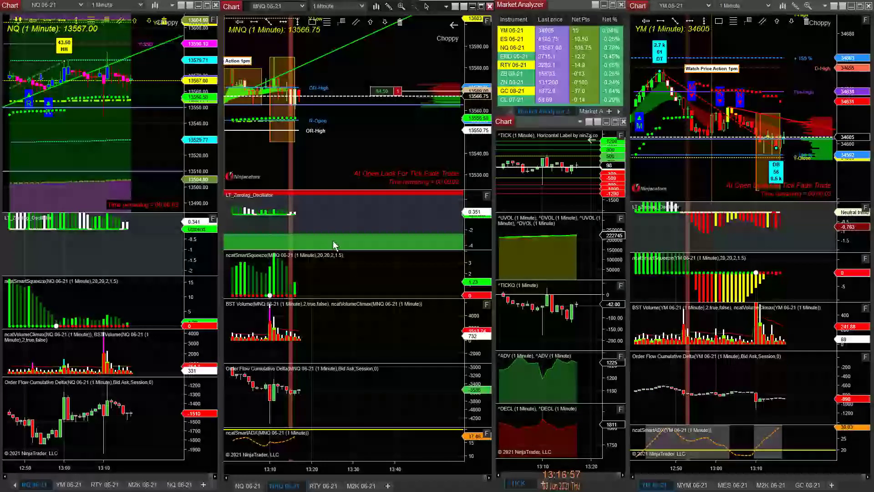
scroll(334, 246, up, 5)
drag(480, 69, 467, 103)
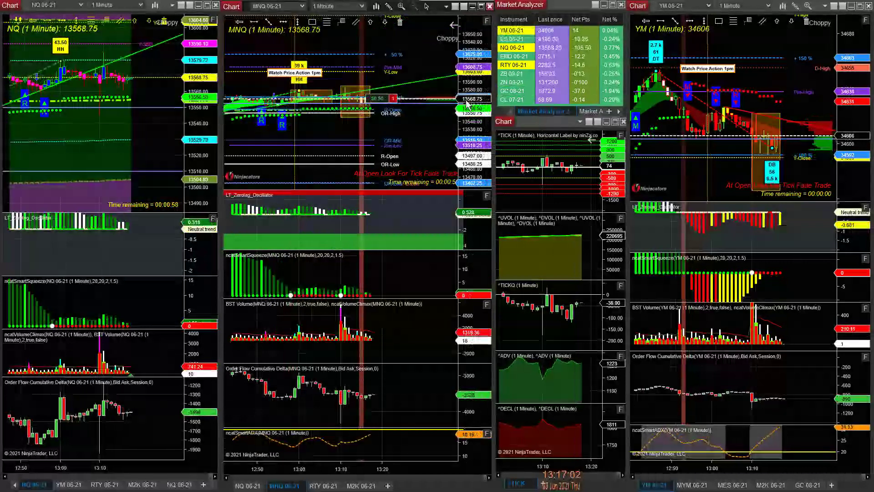
scroll(466, 104, down, 1)
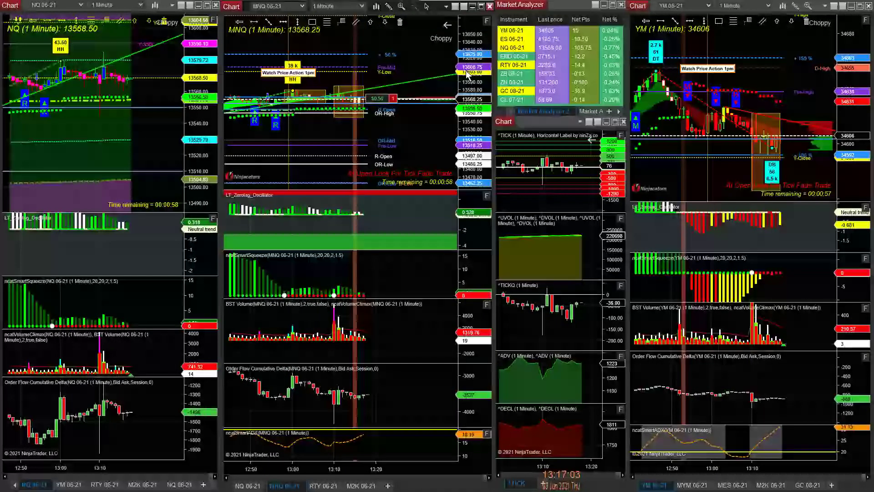
drag(467, 74, 464, 109)
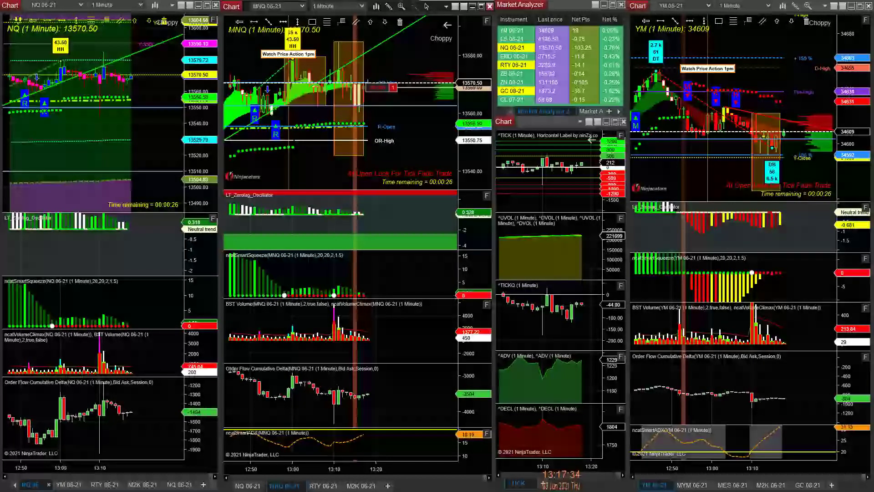
Maximize the NQ chart and stretch its price scale around the recent bars
click(207, 6)
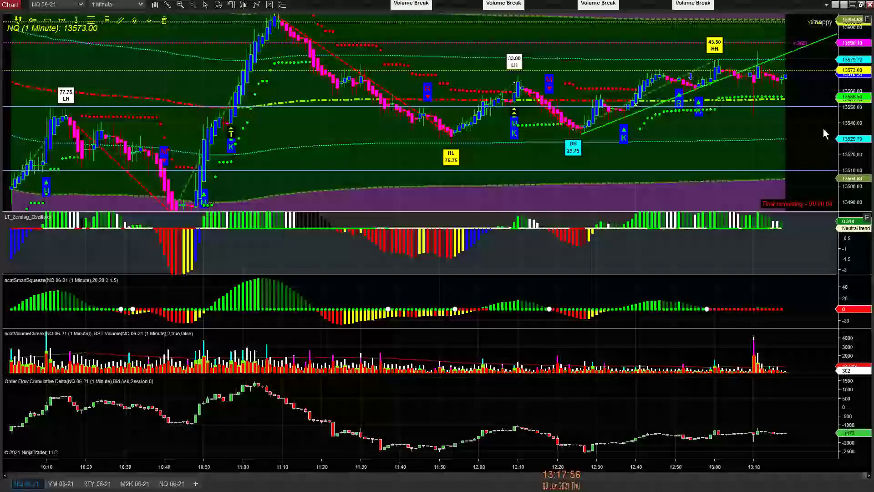
drag(854, 95, 859, 72)
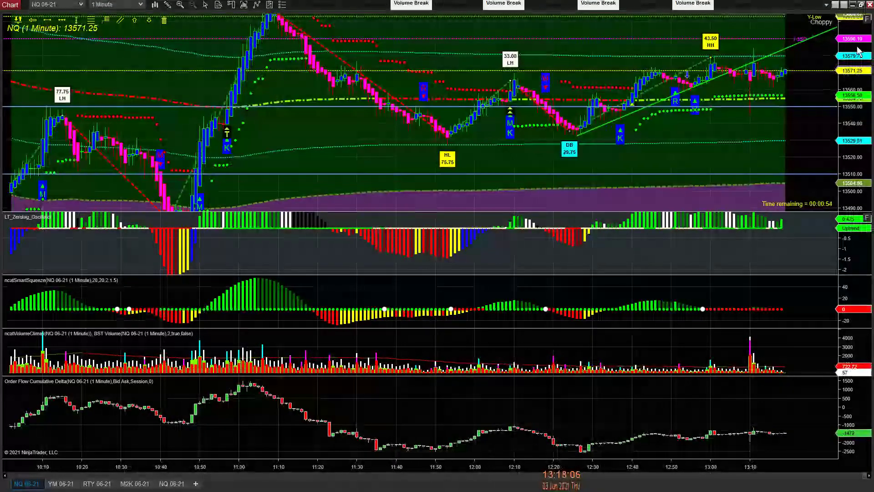
Return NQ to its tile, stretch its price scale, and add right margin to MNQ
click(861, 5)
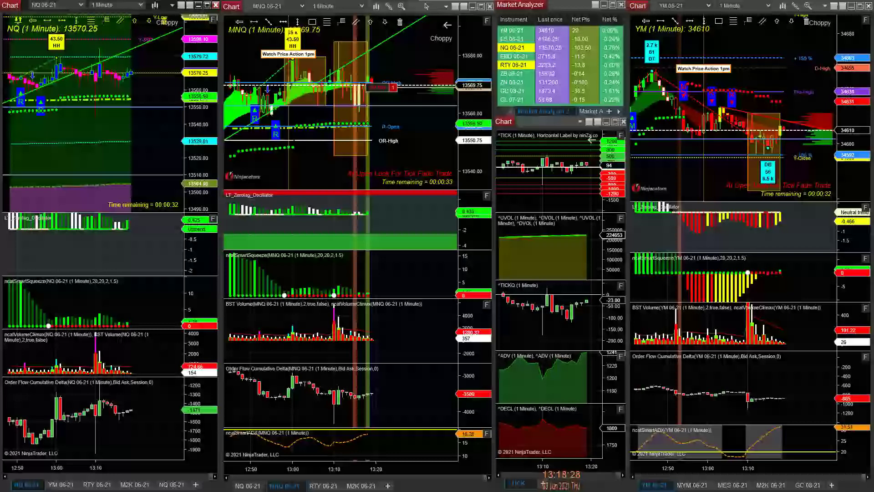
drag(202, 82, 201, 93)
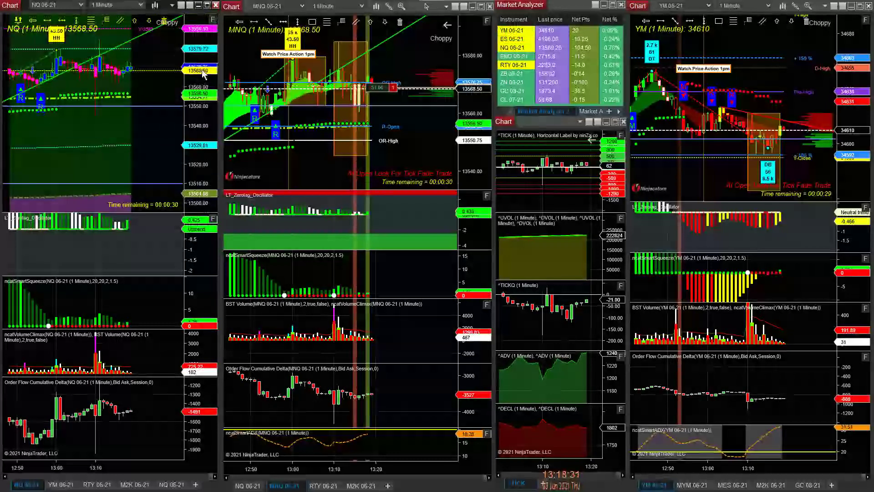
drag(422, 326, 373, 337)
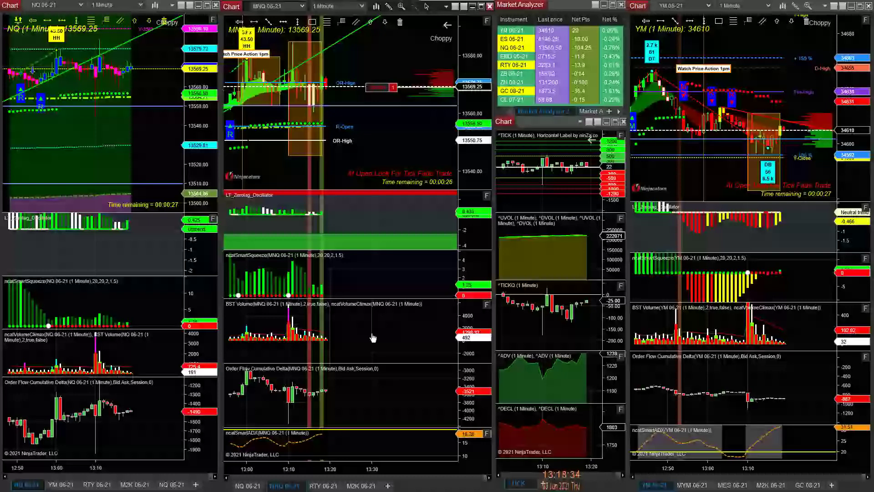
drag(373, 337, 386, 336)
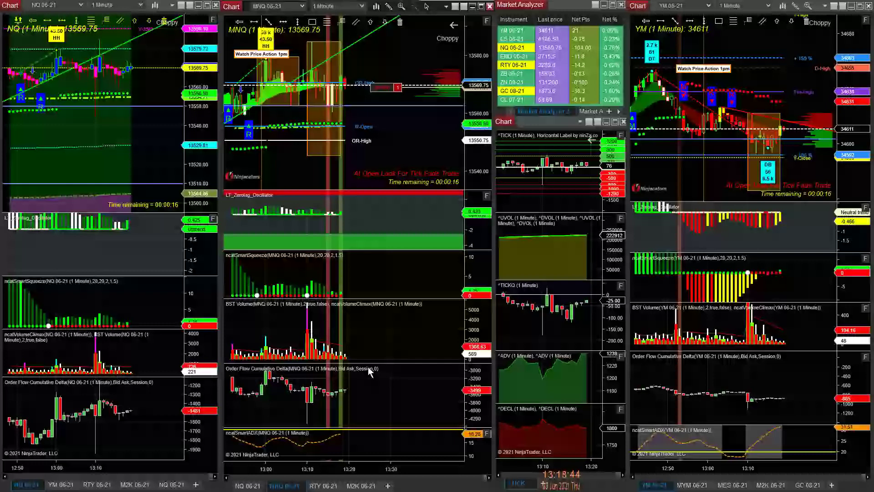
Shrink the MNQ BST Volume panel and enlarge the Zerolag oscillator and price panels
drag(367, 364, 369, 348)
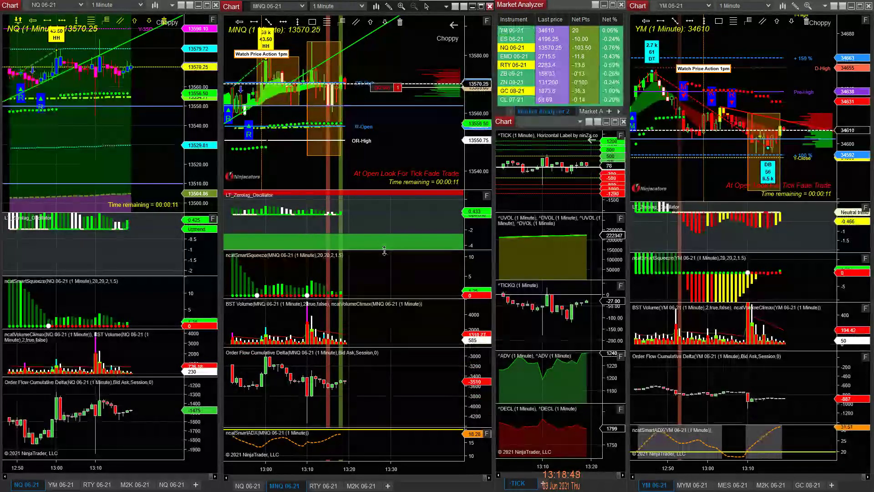
drag(384, 251, 381, 259)
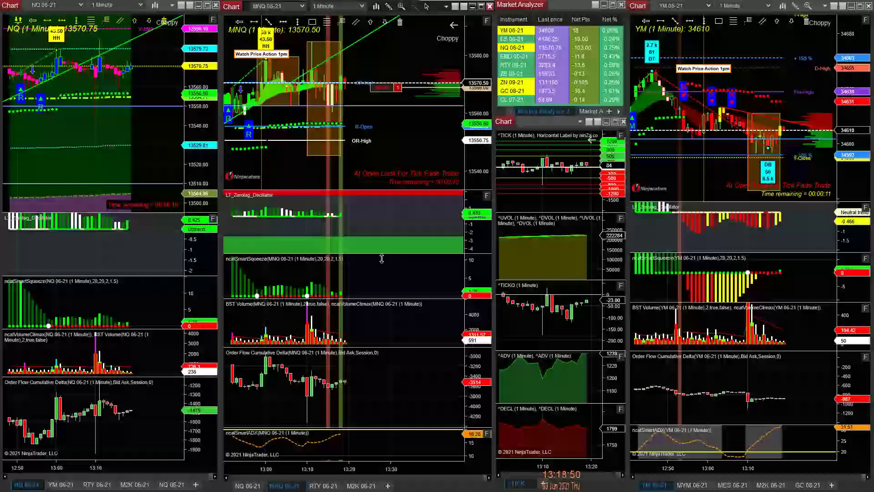
drag(381, 191, 382, 202)
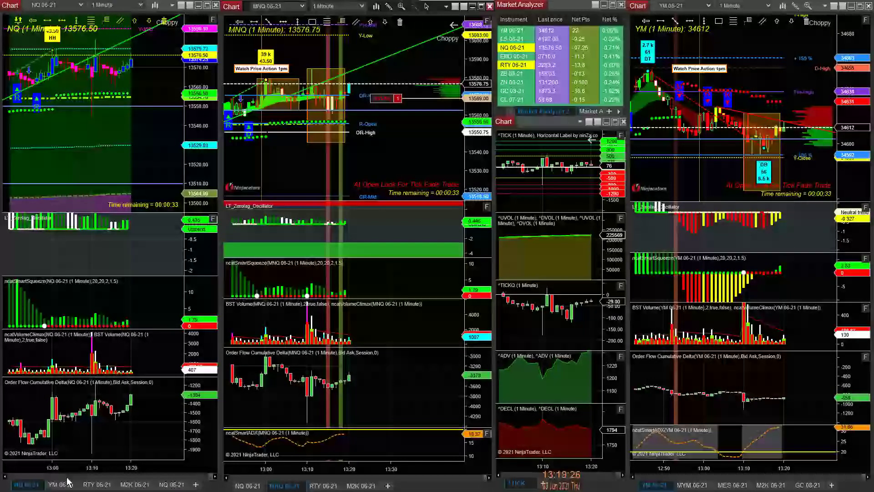
Show M2K 06-21 with a wider price range in the middle chart, keeping NQ 06-21 left
click(97, 484)
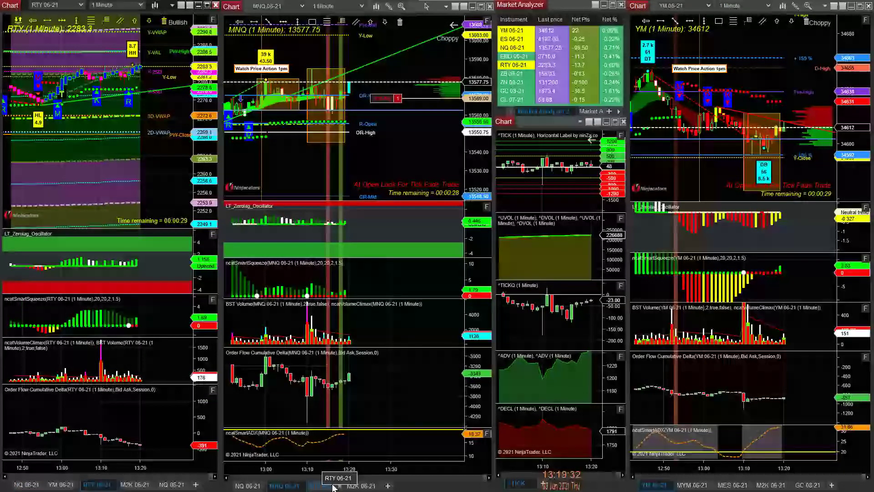
click(355, 486)
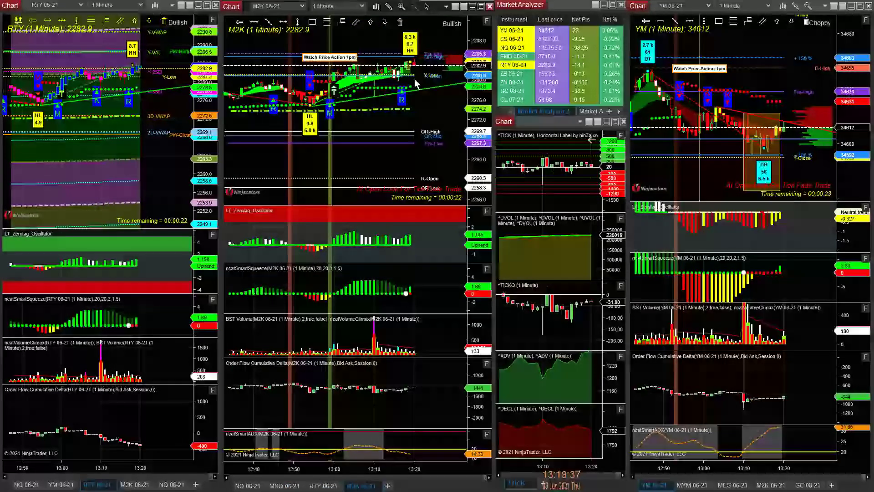
drag(471, 87, 470, 57)
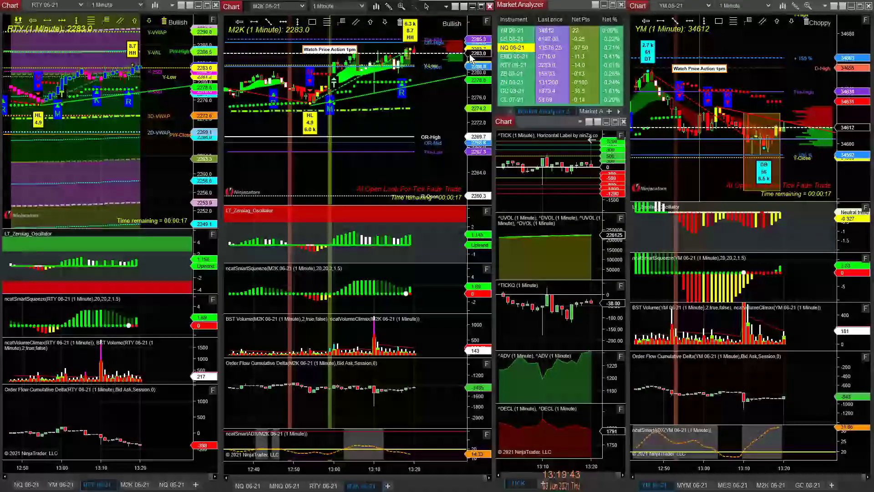
drag(471, 57, 467, 62)
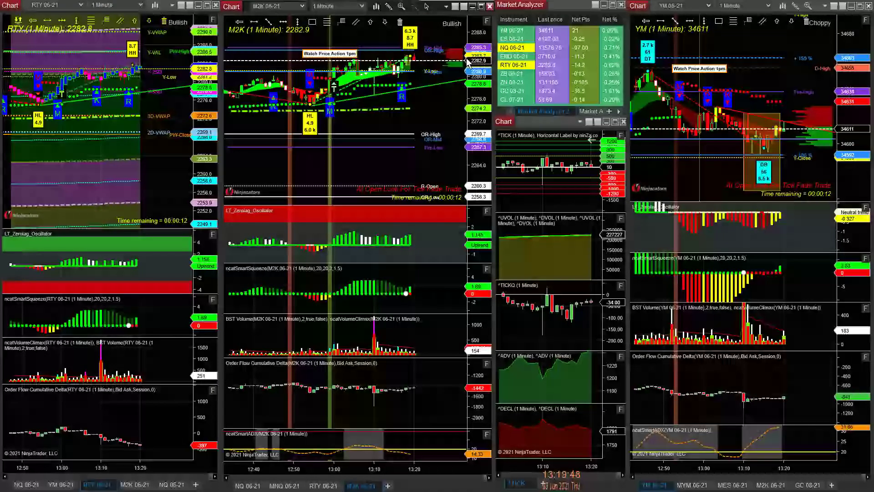
click(19, 486)
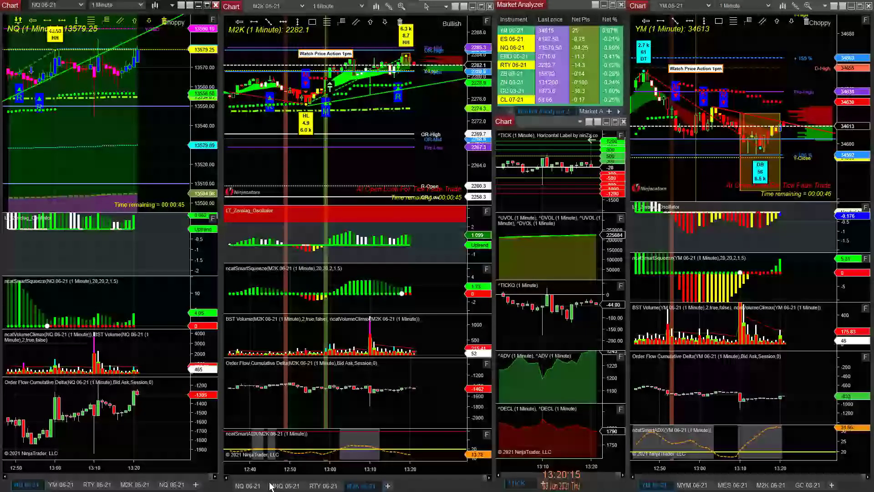
Show NQ 06-21 in the middle chart and add right-side margin to it and the ^TICK chart
click(253, 487)
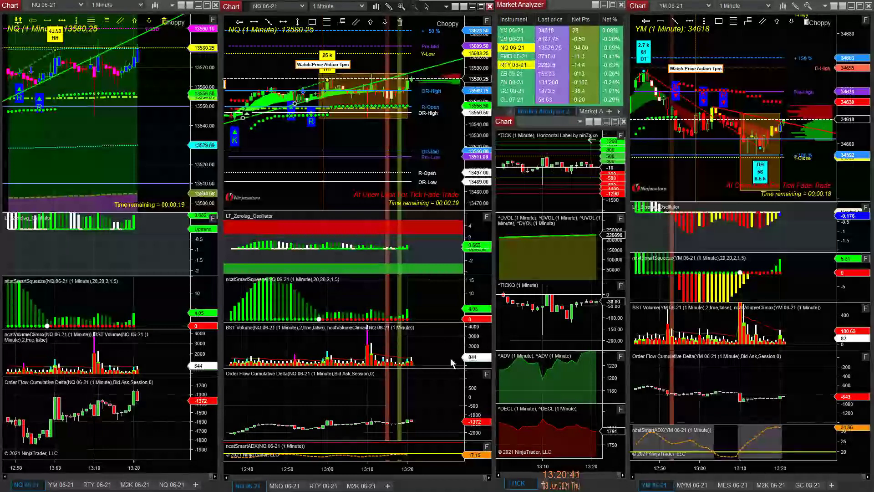
drag(446, 398, 409, 405)
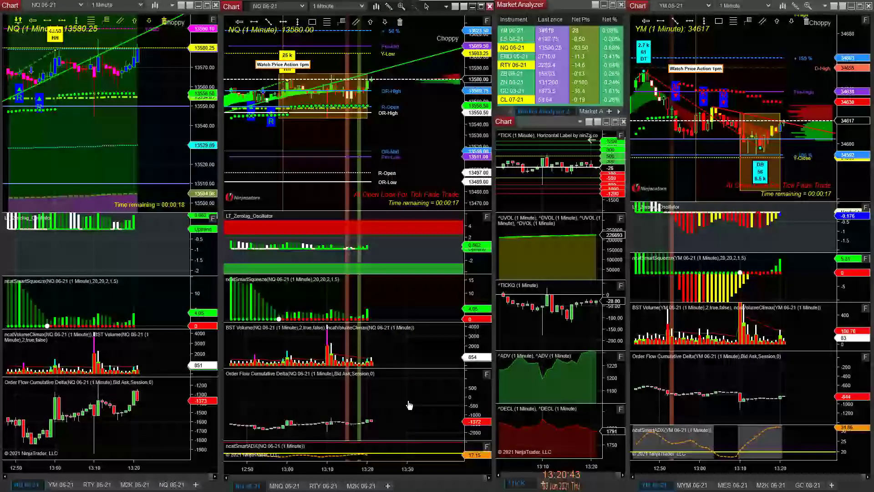
drag(584, 332, 538, 333)
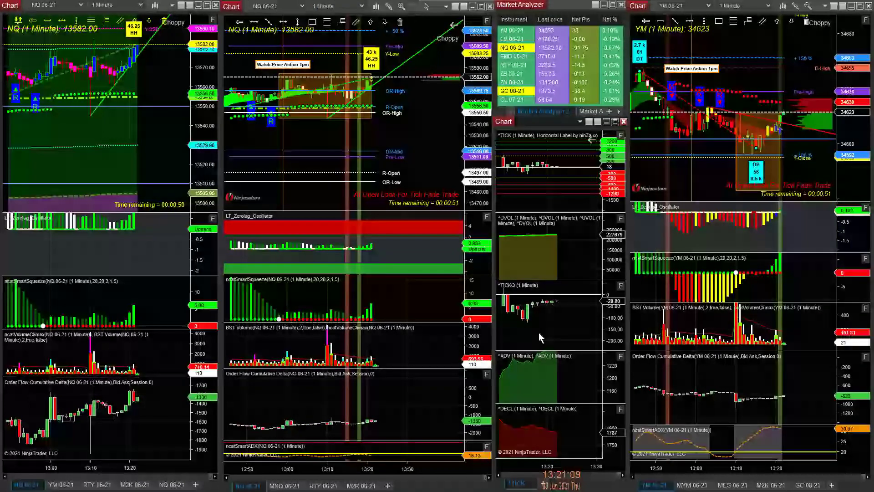
Stretch the price scales of the middle NQ chart, then the left NQ chart
drag(483, 80, 484, 64)
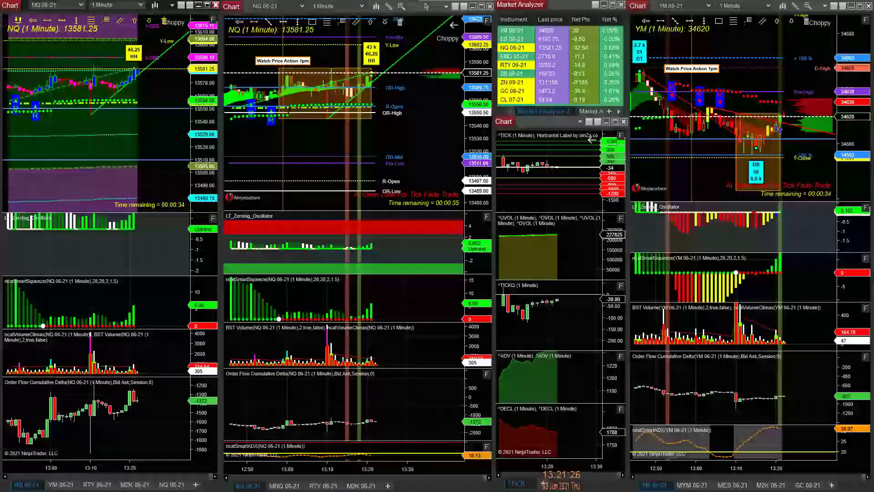
drag(471, 59, 470, 48)
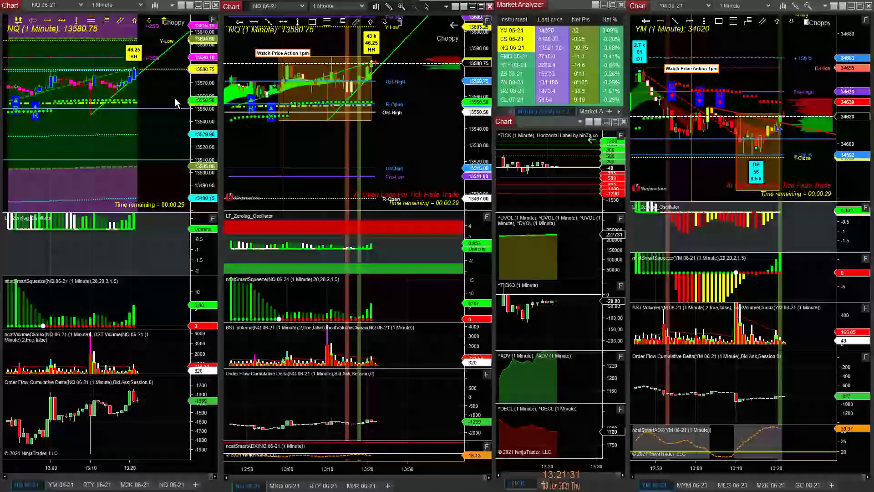
drag(196, 80, 195, 66)
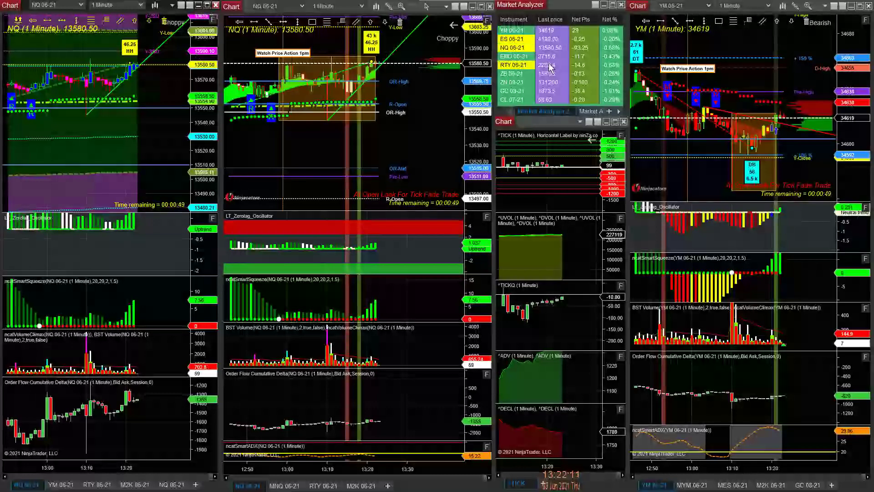
Widen the visible price ranges of both the middle and left NQ 06-21 charts
drag(471, 93, 470, 109)
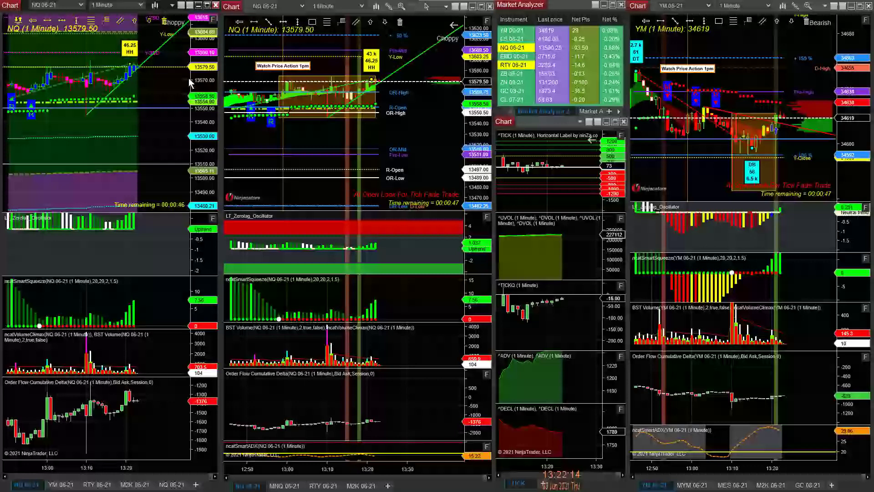
drag(190, 82, 191, 98)
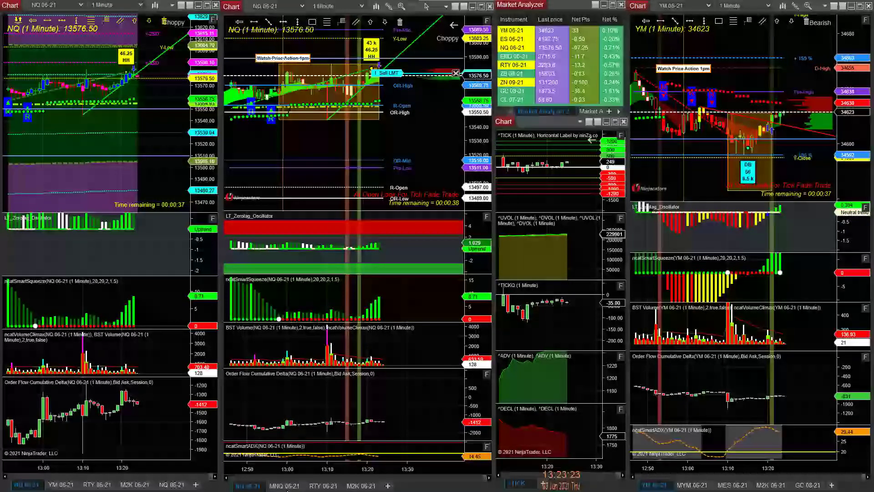
Switch the middle chart to MNQ 06-21 and compress its price scale to show more levels
click(285, 486)
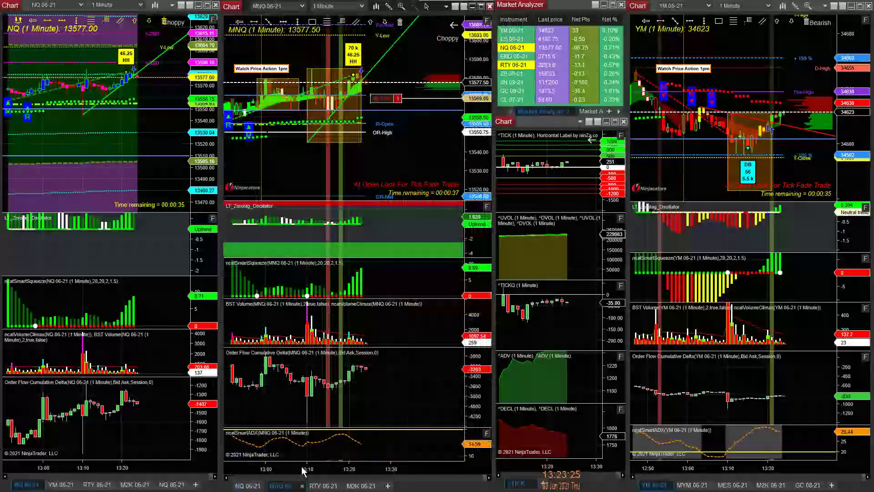
drag(482, 48, 486, 89)
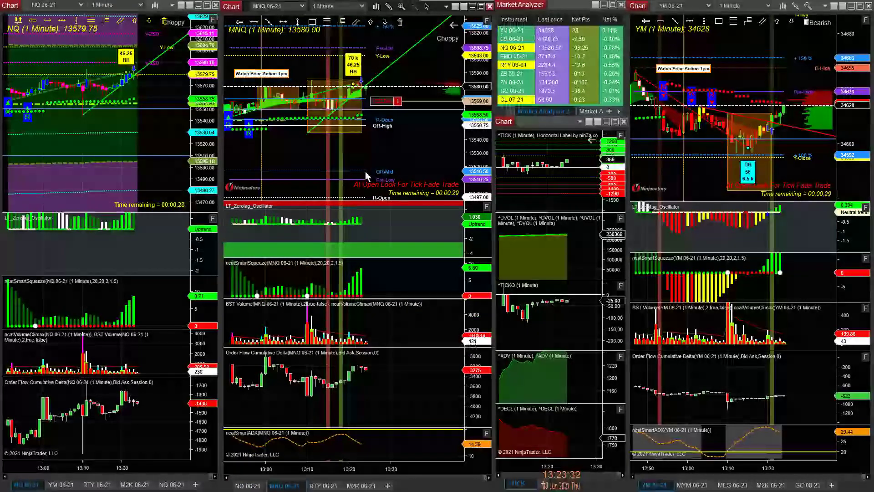
right_click(390, 136)
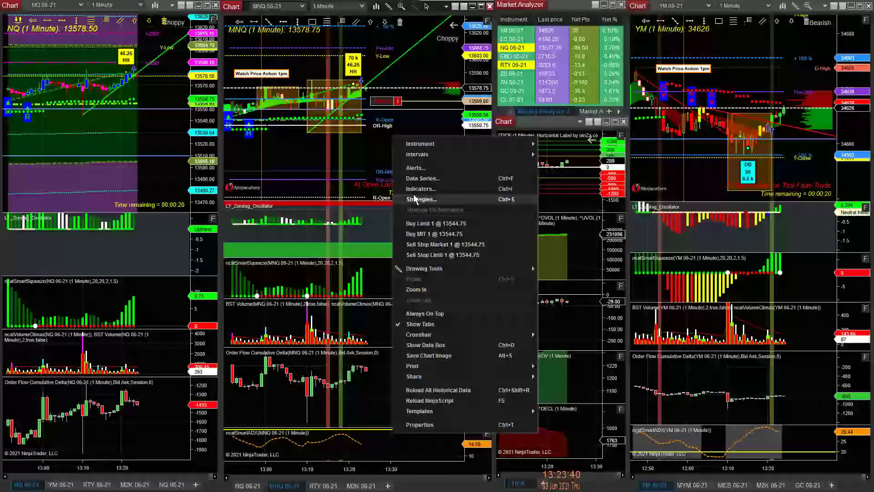
key(Escape)
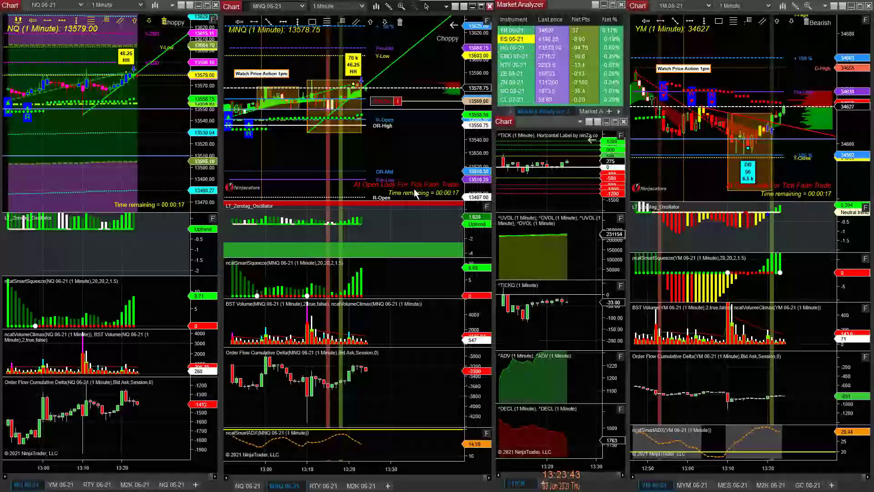